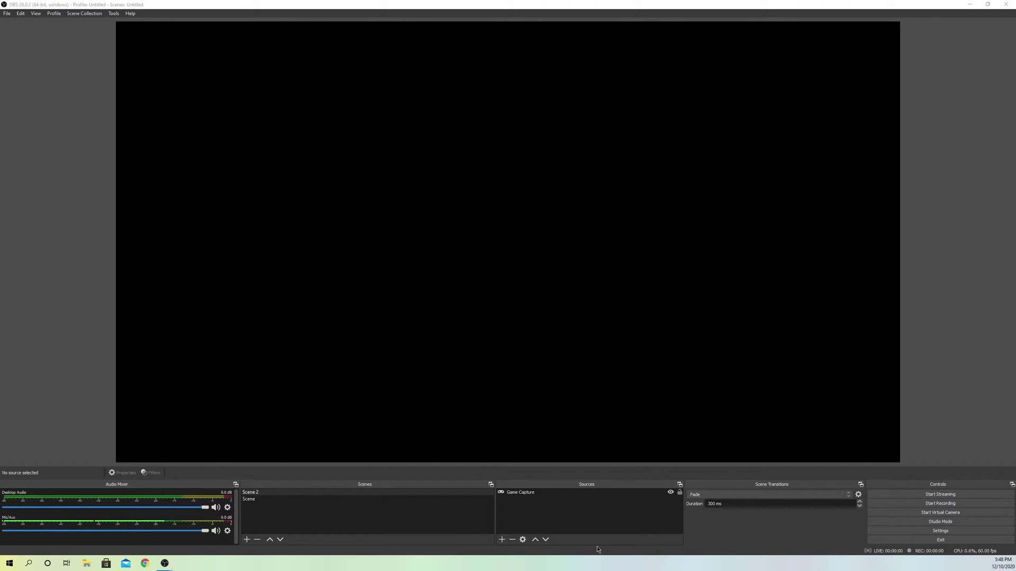
In Audio settings, set Desktop Audio to Digital Audio (S/PDIF) (High Definition Audio Device).
left_click(962, 531)
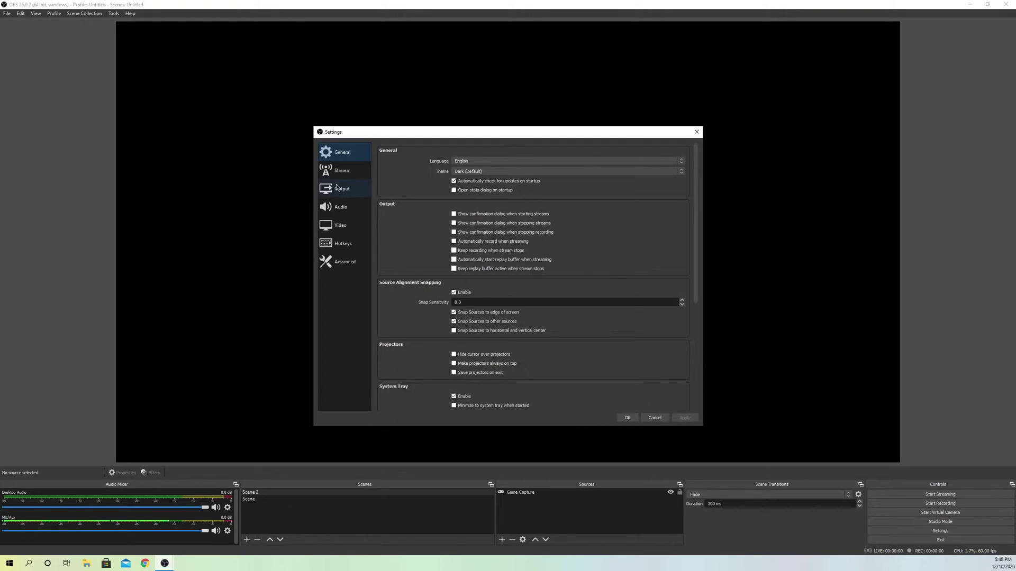
left_click(351, 211)
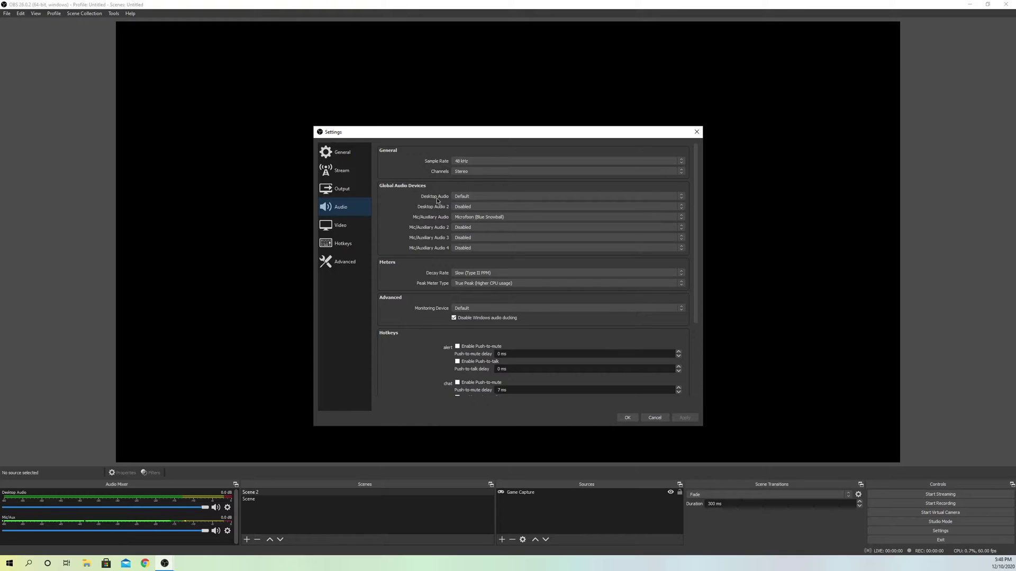
left_click(469, 198)
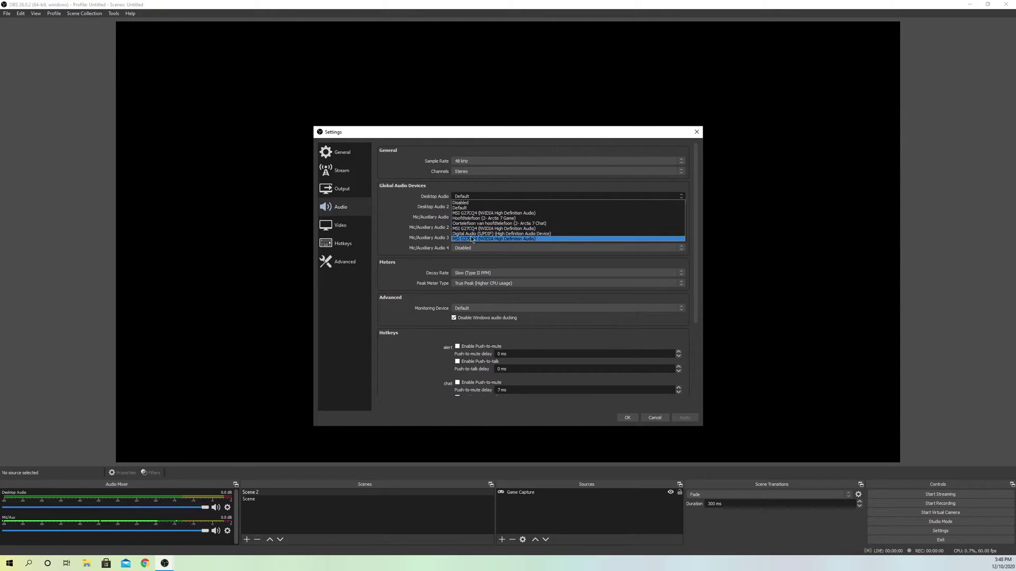
left_click(557, 239)
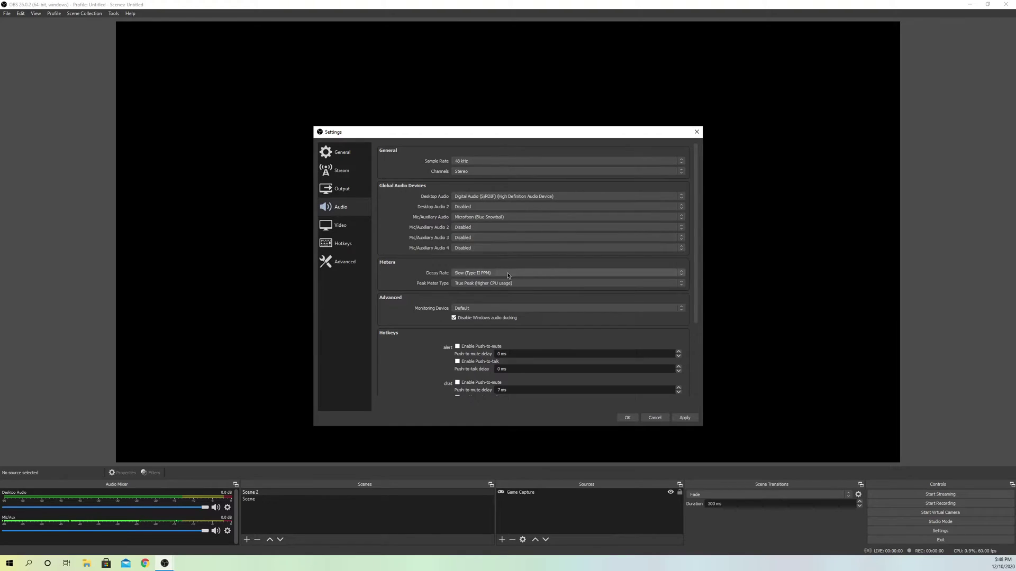
Keep Microfoon (Blue Snowball) as the Mic/Auxiliary Audio device and apply the audio settings.
left_click(468, 218)
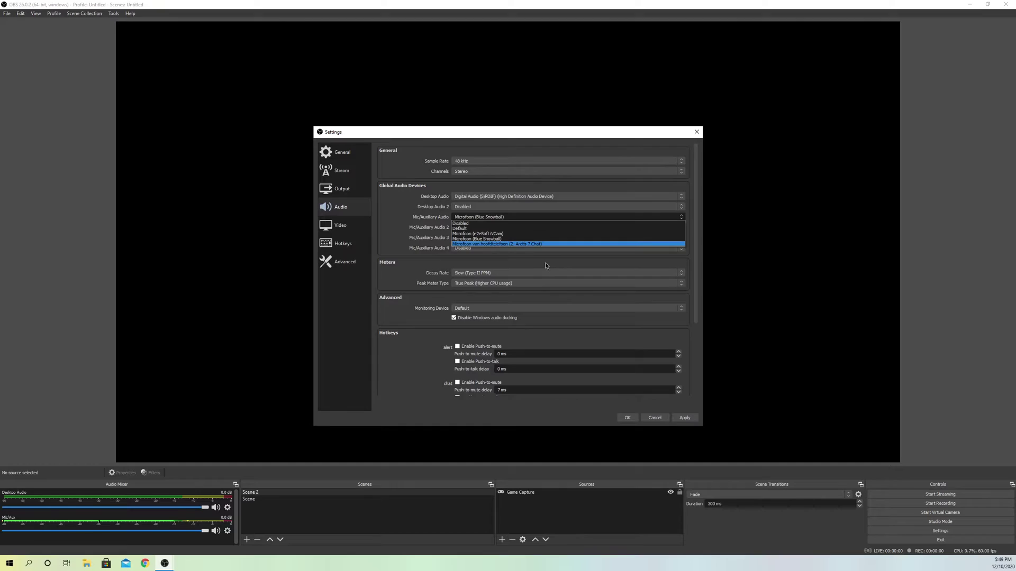
left_click(489, 240)
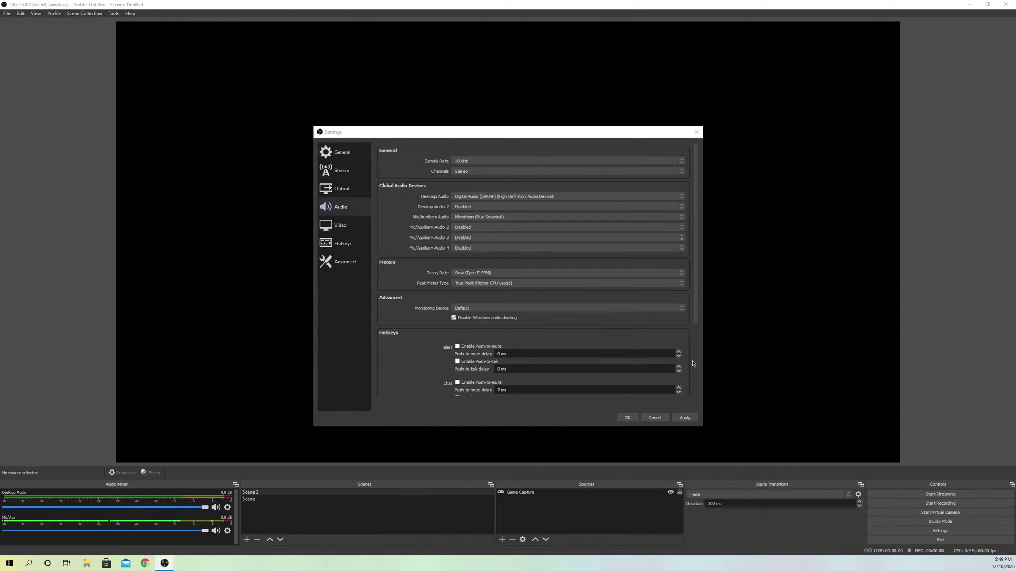
left_click(684, 418)
Close Settings, add a Display Capture 2 source capturing the whole desktop, then leave the desktop showing.
left_click(695, 131)
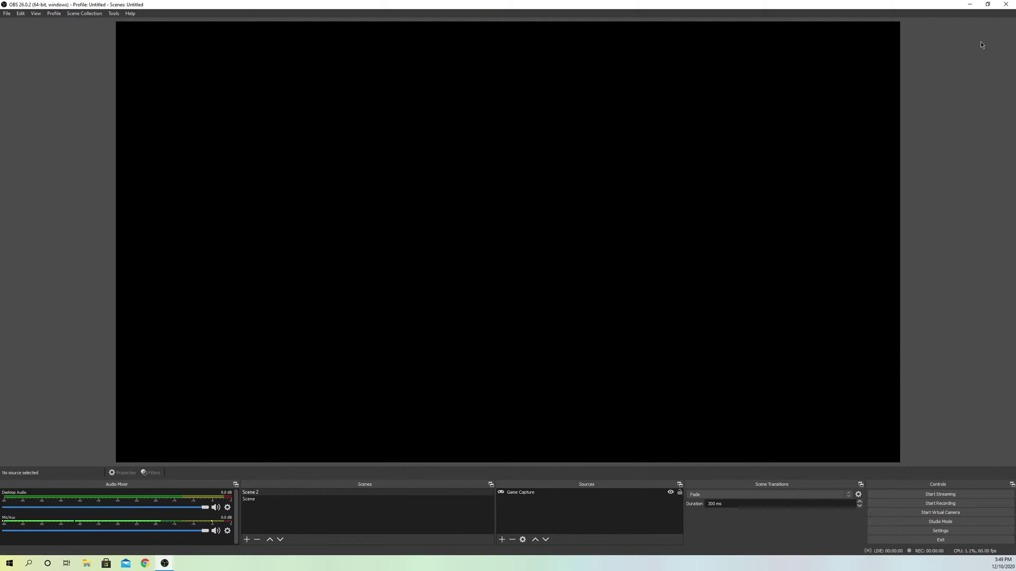
left_click(501, 539)
left_click(529, 438)
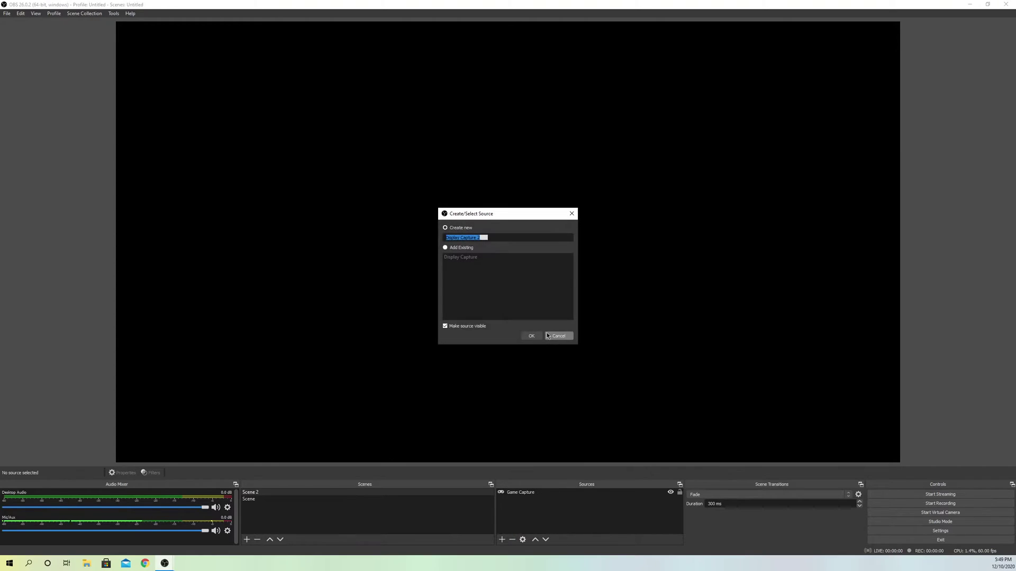
left_click(532, 336)
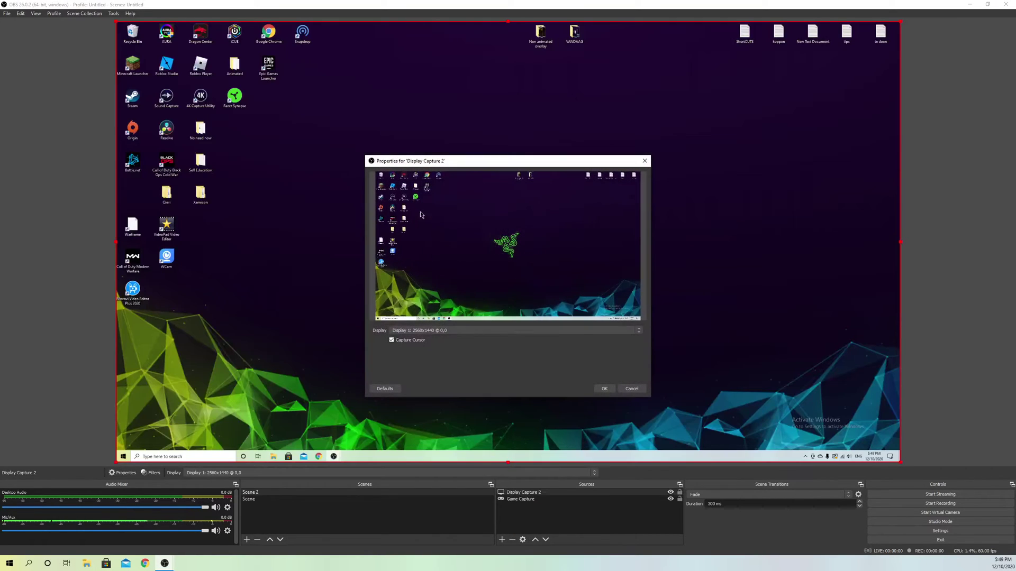
left_click(604, 389)
left_click(970, 5)
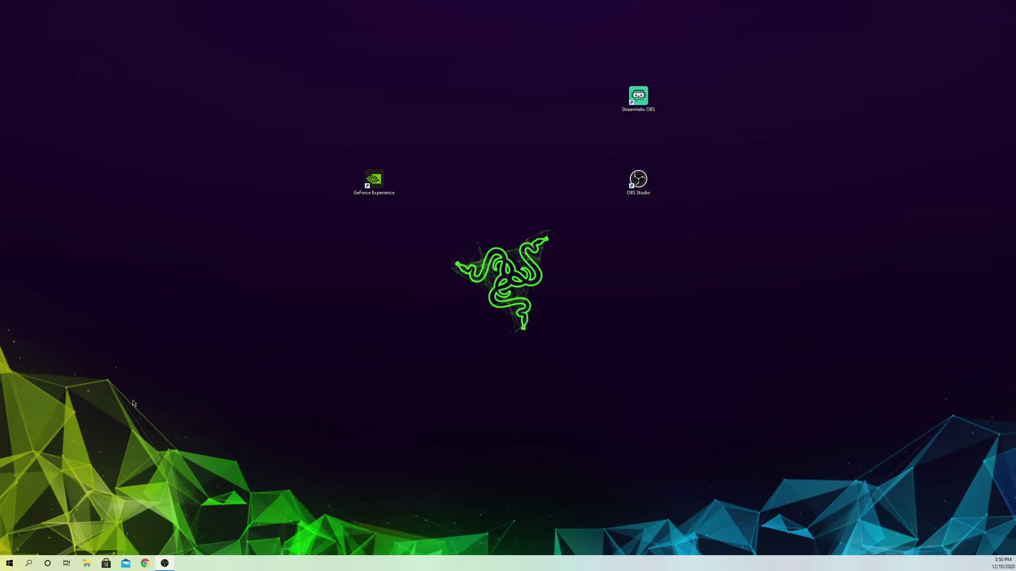
Relaunch OBS Studio from its desktop shortcut and dismiss the 'OBS is already running' warning.
double_click(625, 177)
key("Return")
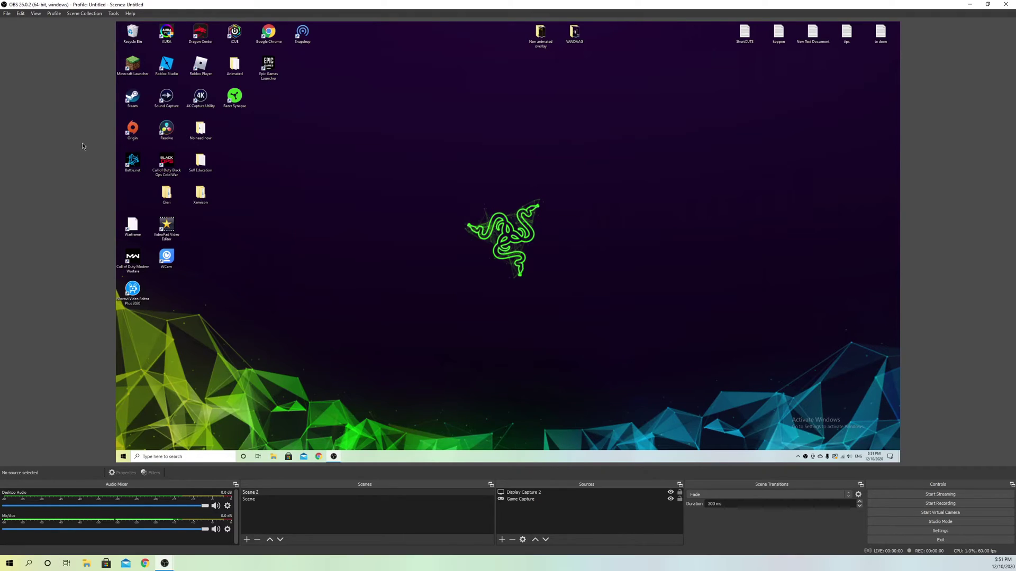
Start a scene collection export, enter SDSDSSDD, then close the export dialog without saving.
left_click(78, 14)
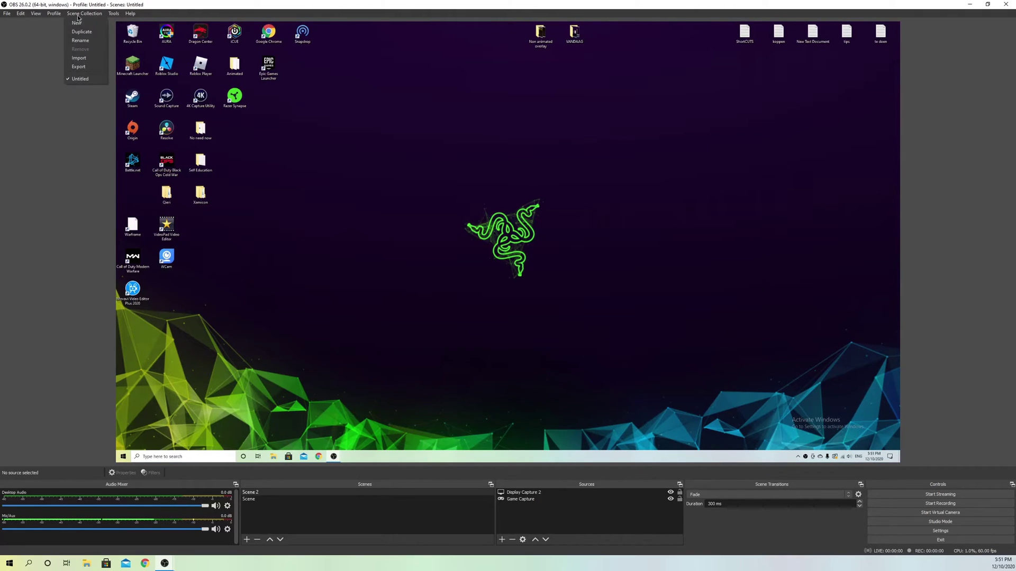
left_click(78, 66)
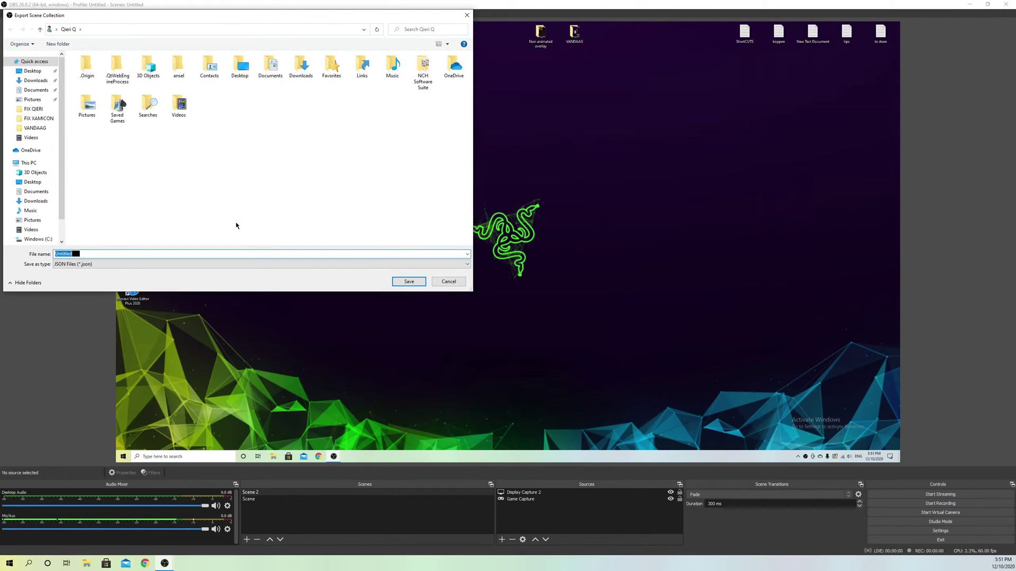
type("SDSDSSDD")
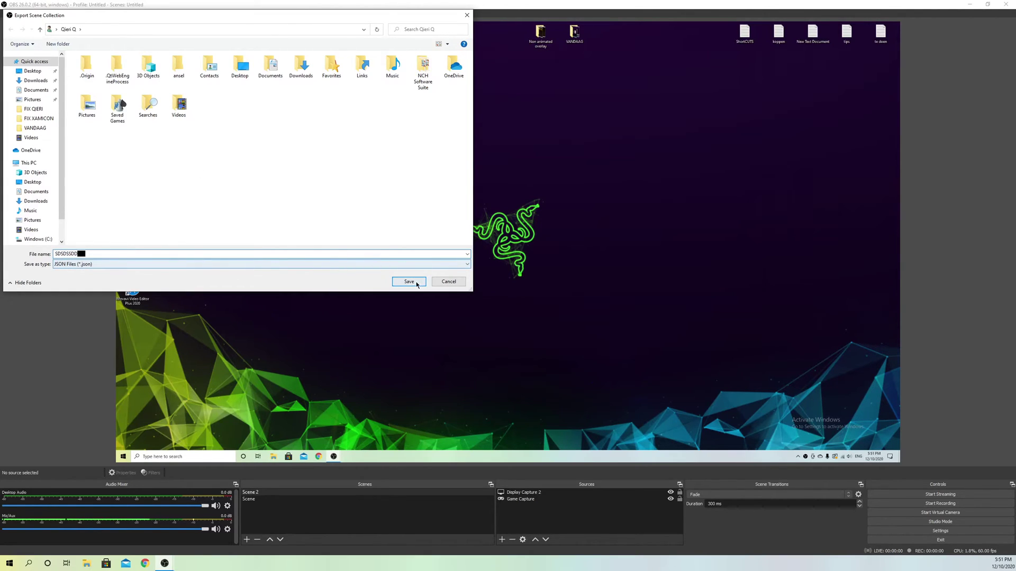
left_click(466, 14)
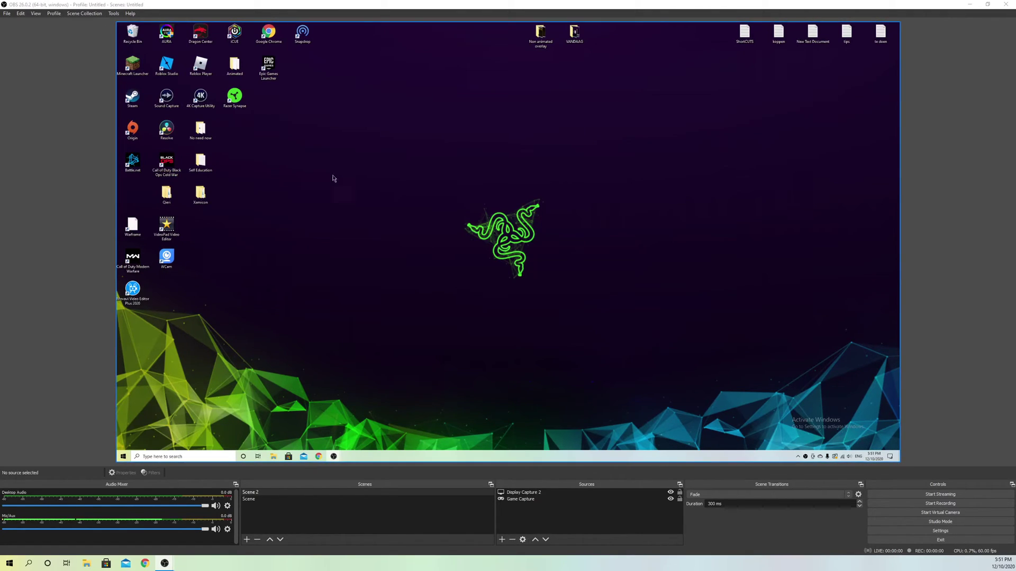
Open the Scene Collection Importer, cancel the file picker, and close the importer without importing.
left_click(82, 14)
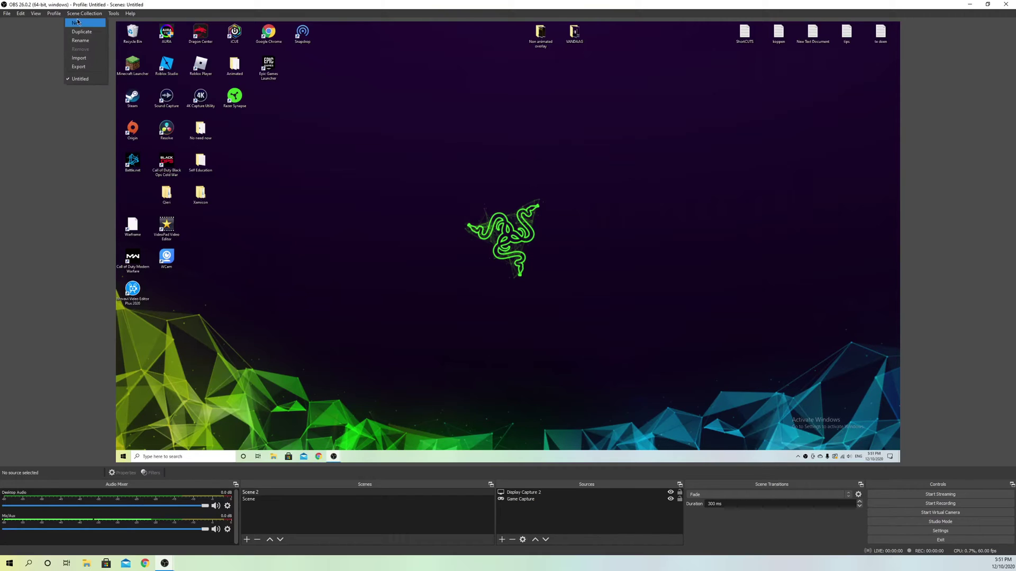
left_click(85, 59)
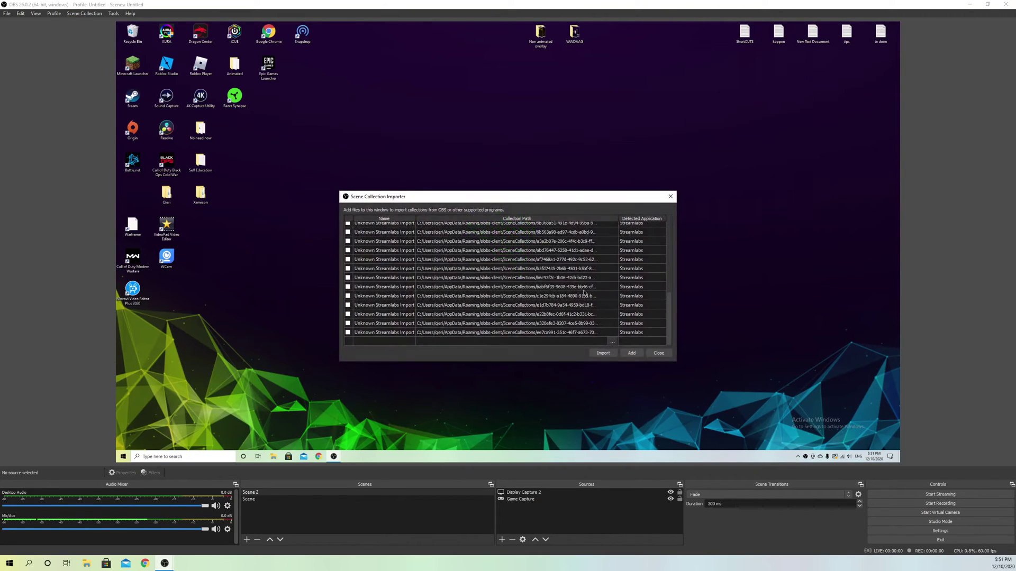
left_click(634, 353)
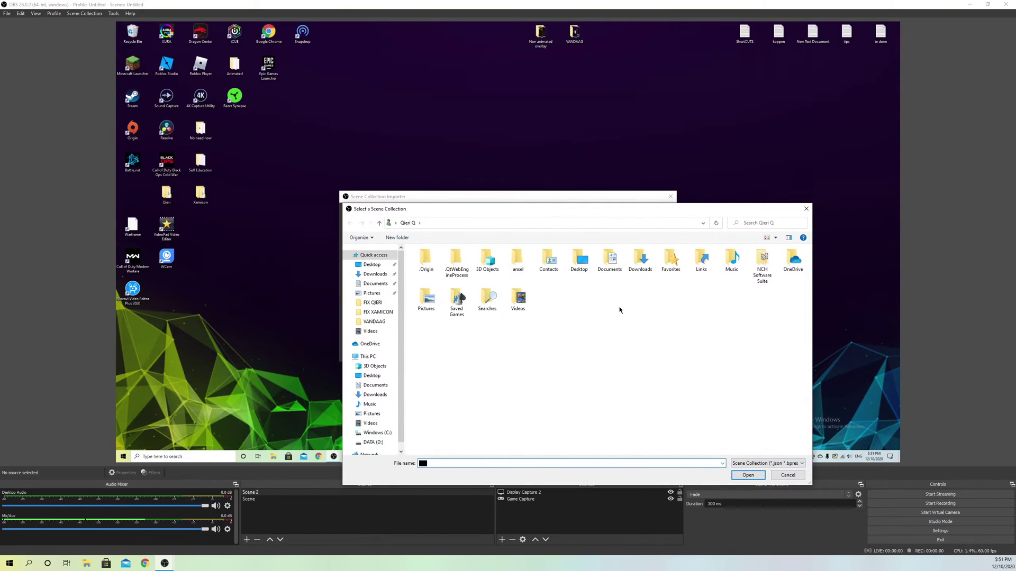
left_click(806, 208)
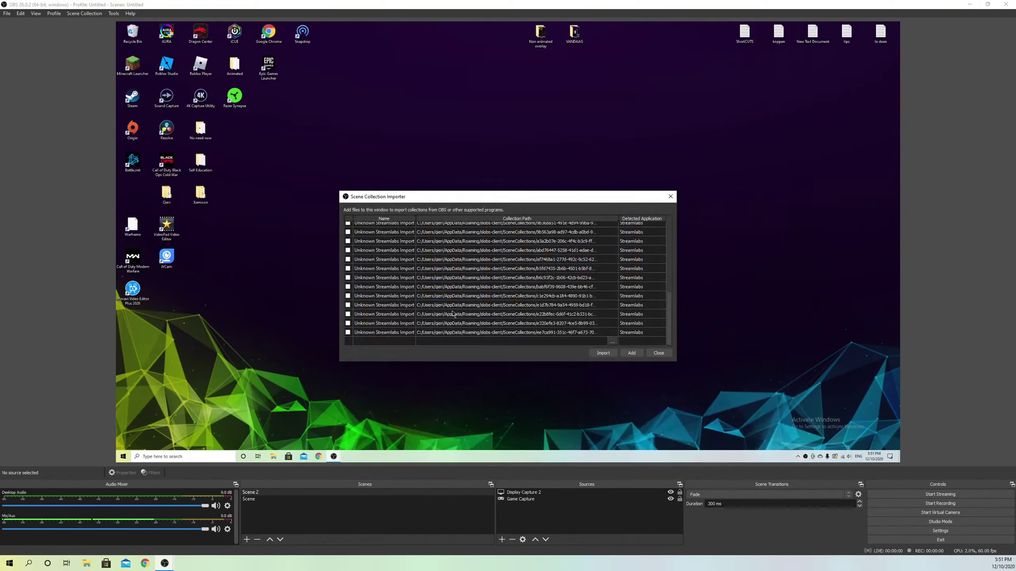
scroll(414, 241, "up", 1)
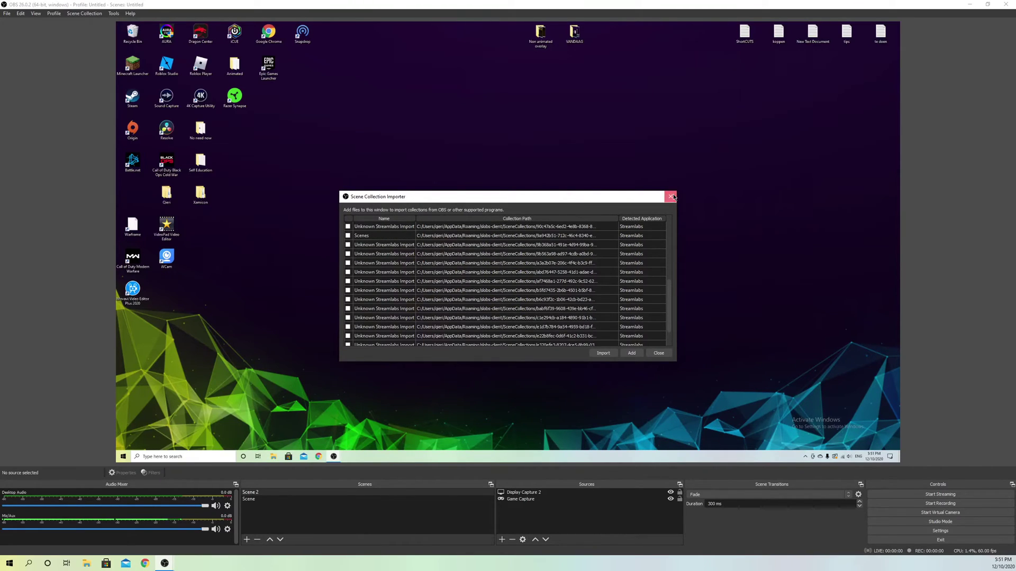
left_click(671, 198)
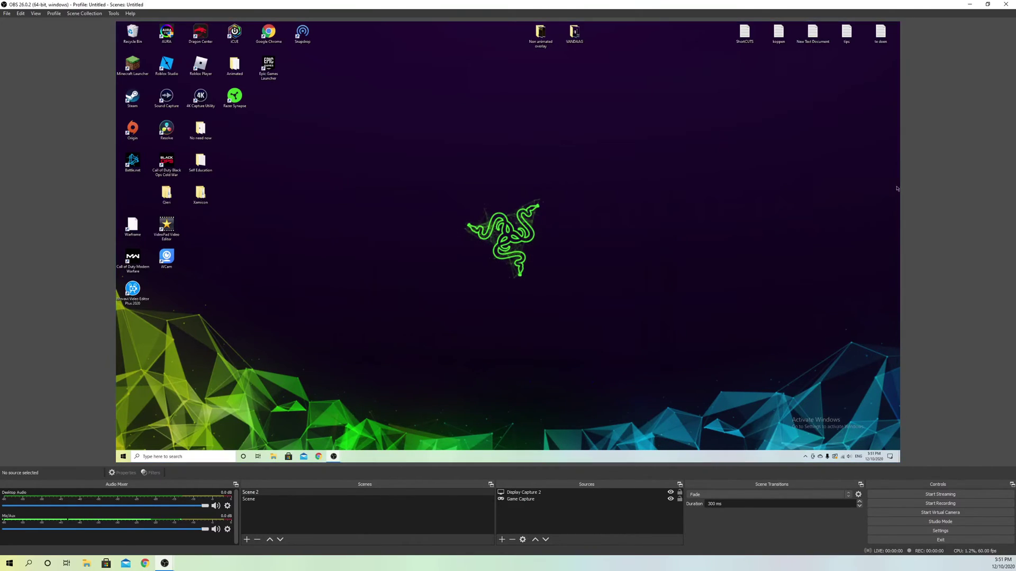
Open OBS's obs-studio settings folder in File Explorer and select all its items to view their actions.
left_click(6, 14)
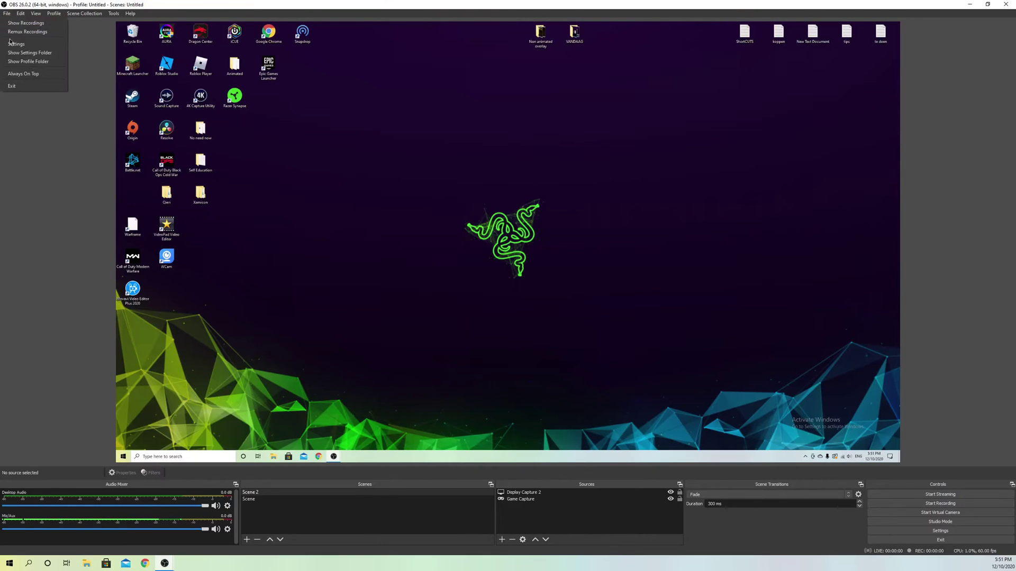
left_click(52, 53)
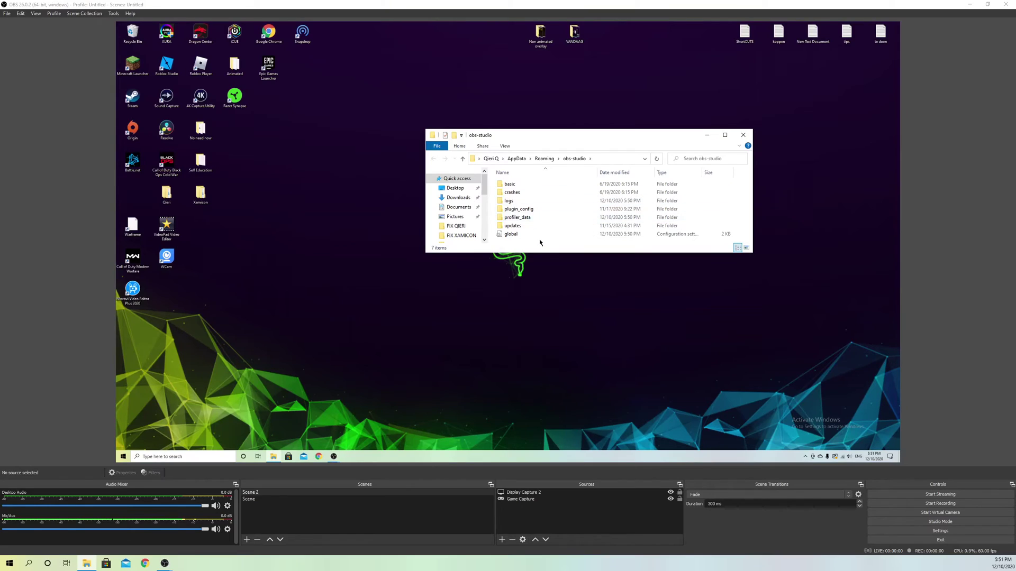
left_click_drag(539, 241, 512, 185)
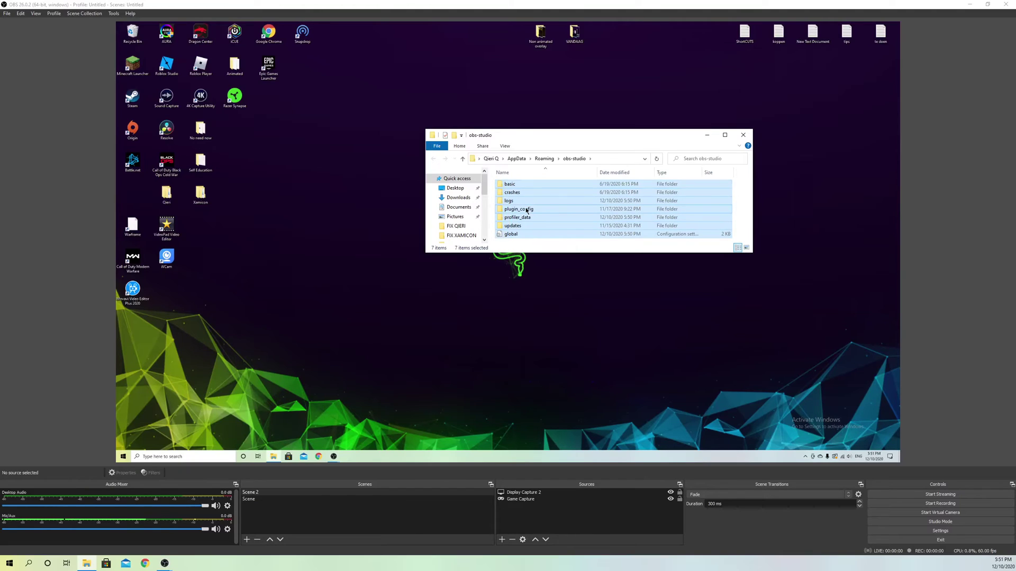
right_click(525, 208)
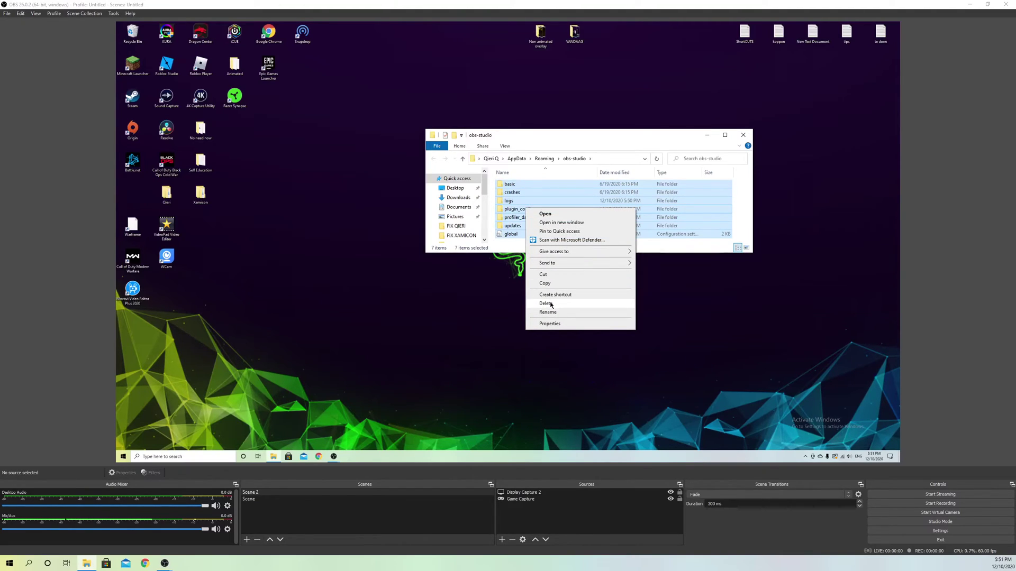
left_click(665, 245)
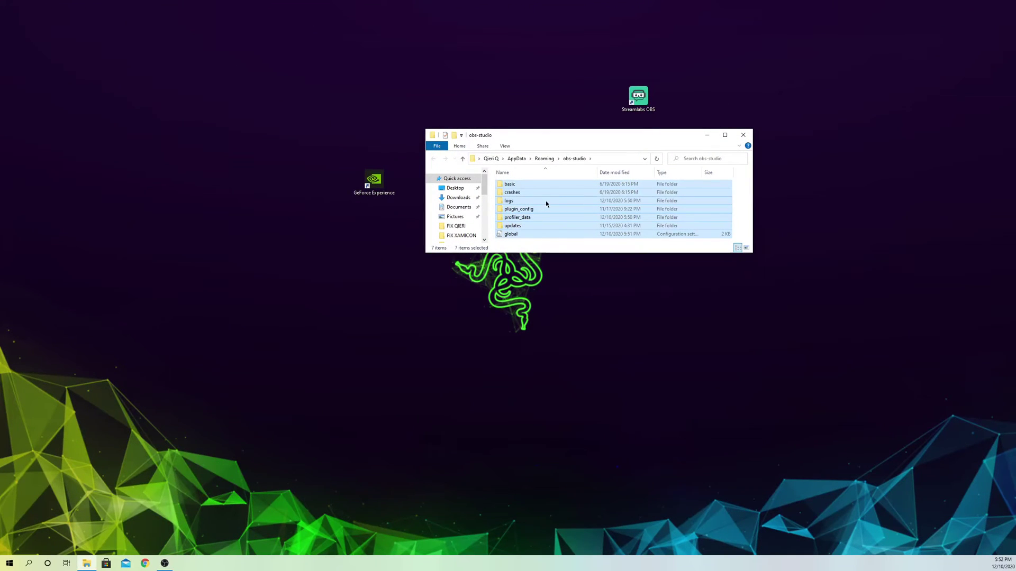
right_click(546, 204)
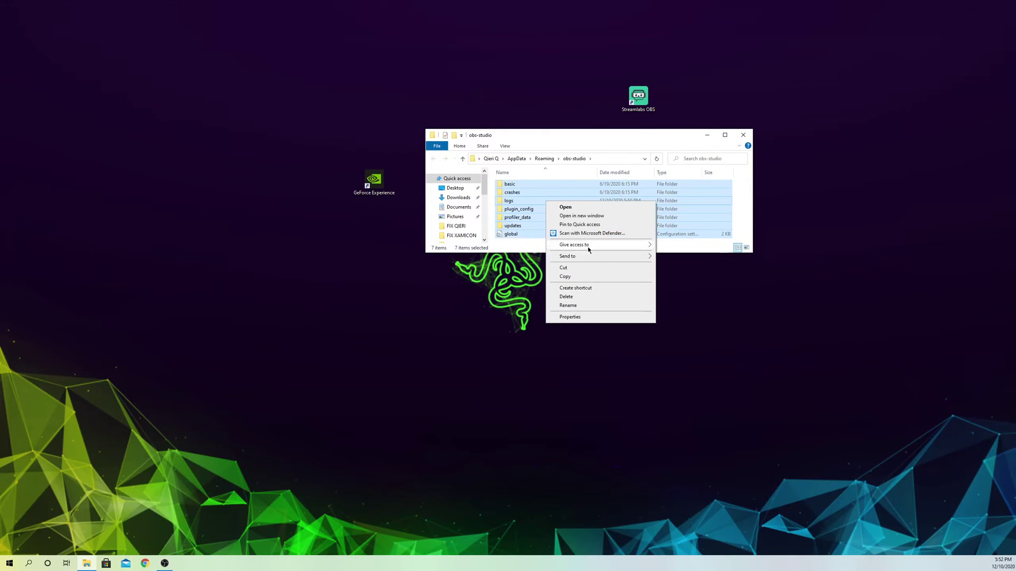
Close the obs-studio folder and relaunch OBS from the desktop, choosing Launch Anyway.
left_click(751, 136)
left_click(750, 136)
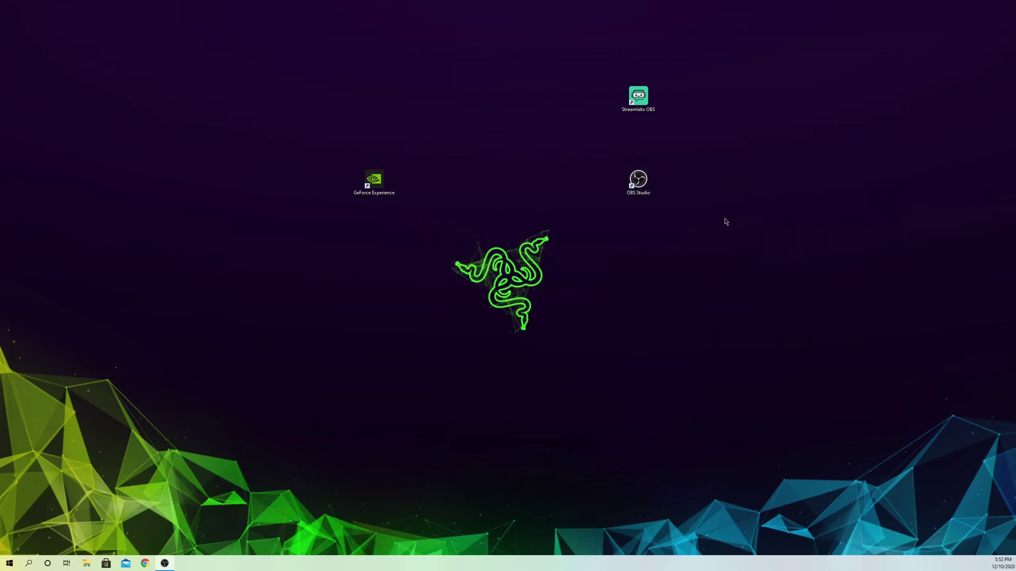
left_click(646, 181)
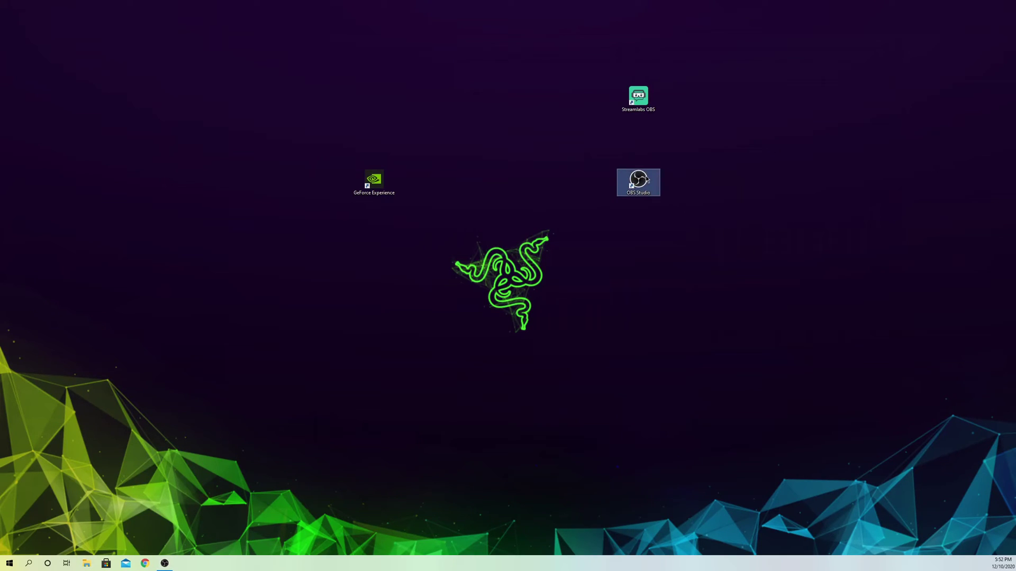
double_click(646, 180)
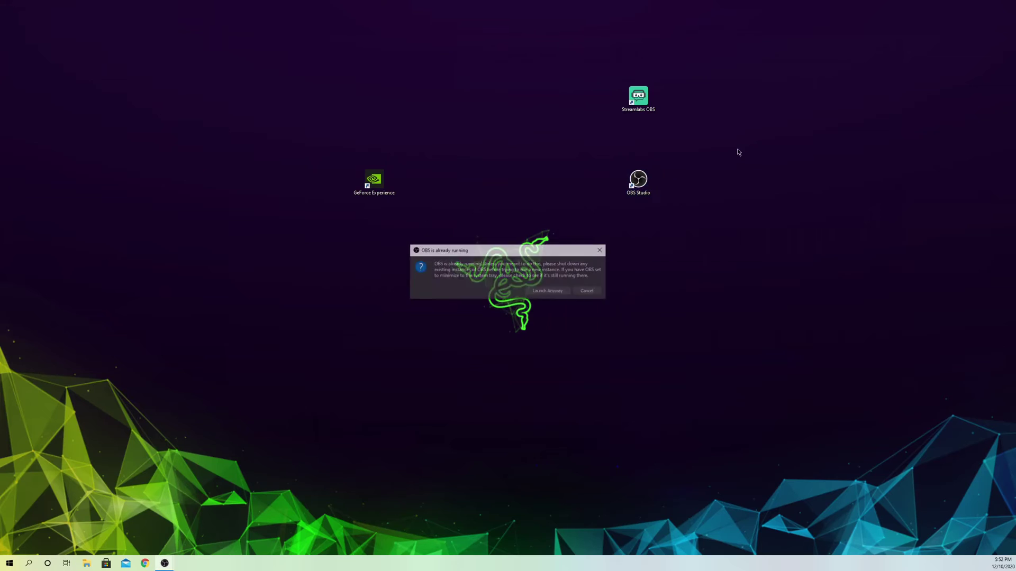
left_click(550, 293)
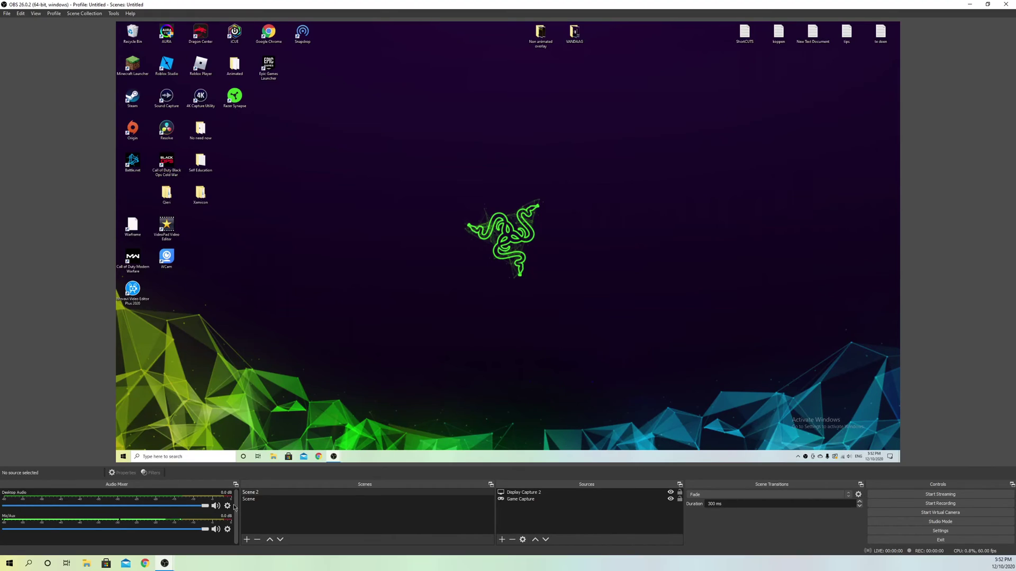
left_click(215, 505)
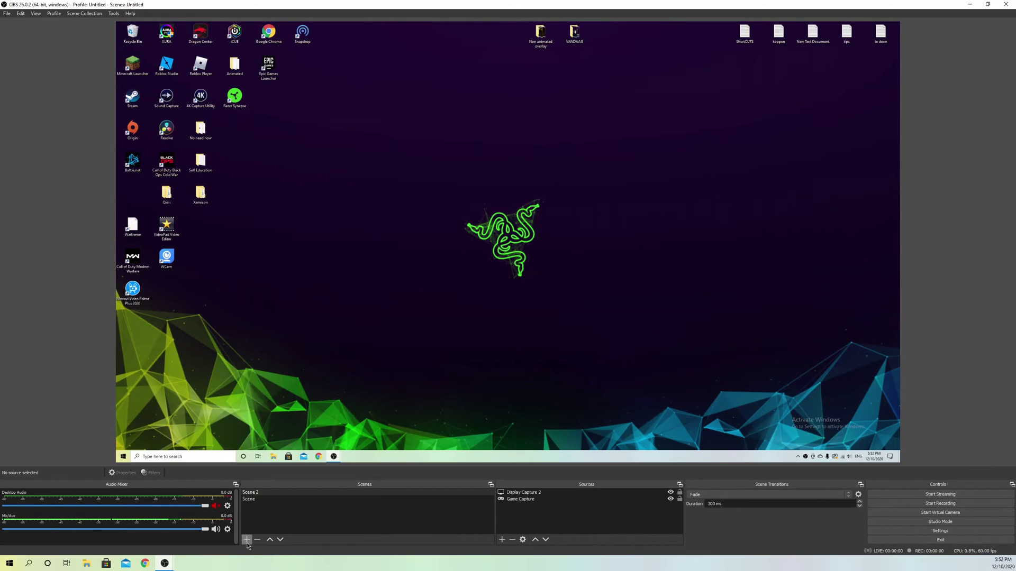
left_click(215, 506)
left_click(227, 507)
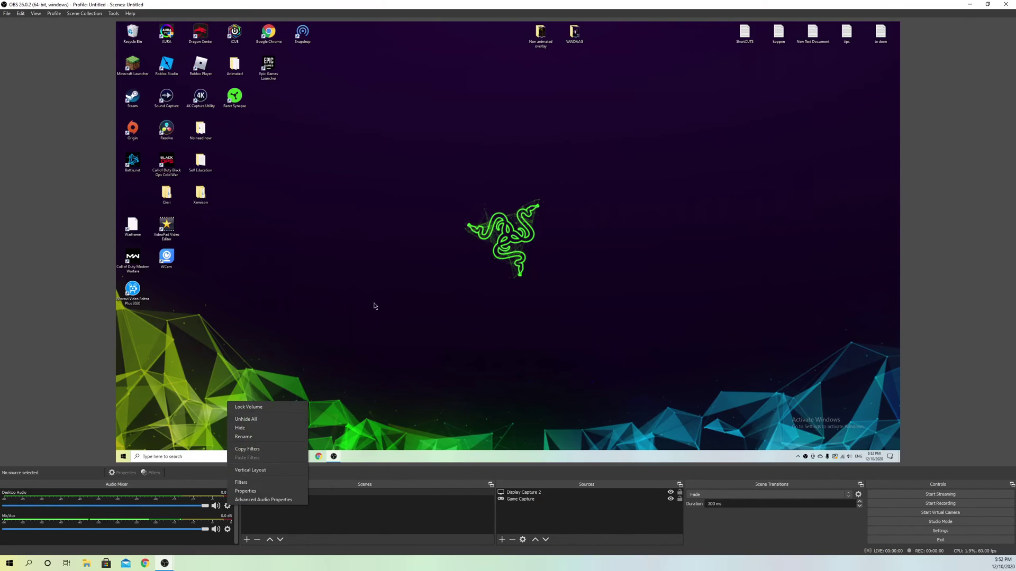
left_click(259, 500)
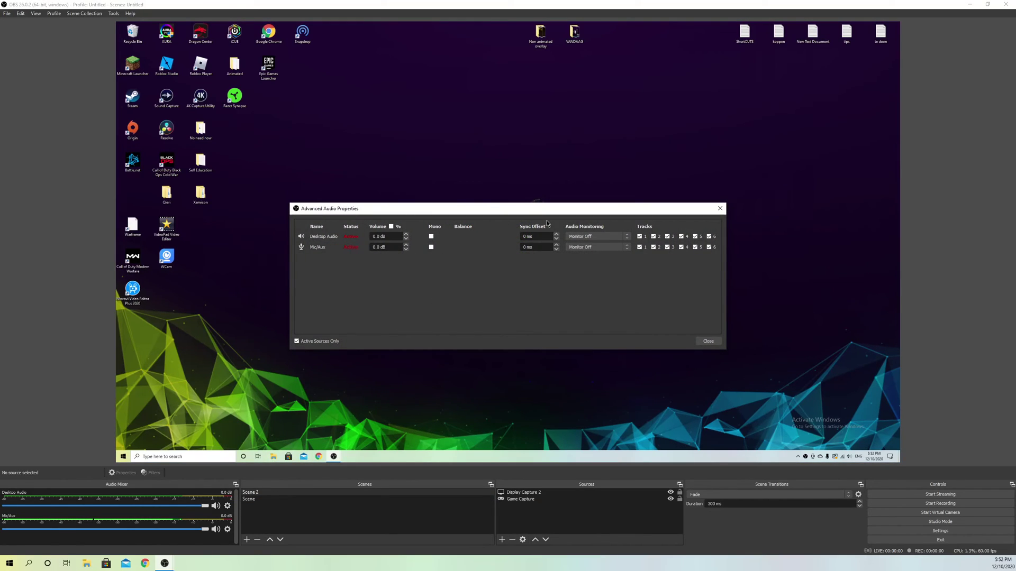
left_click(579, 237)
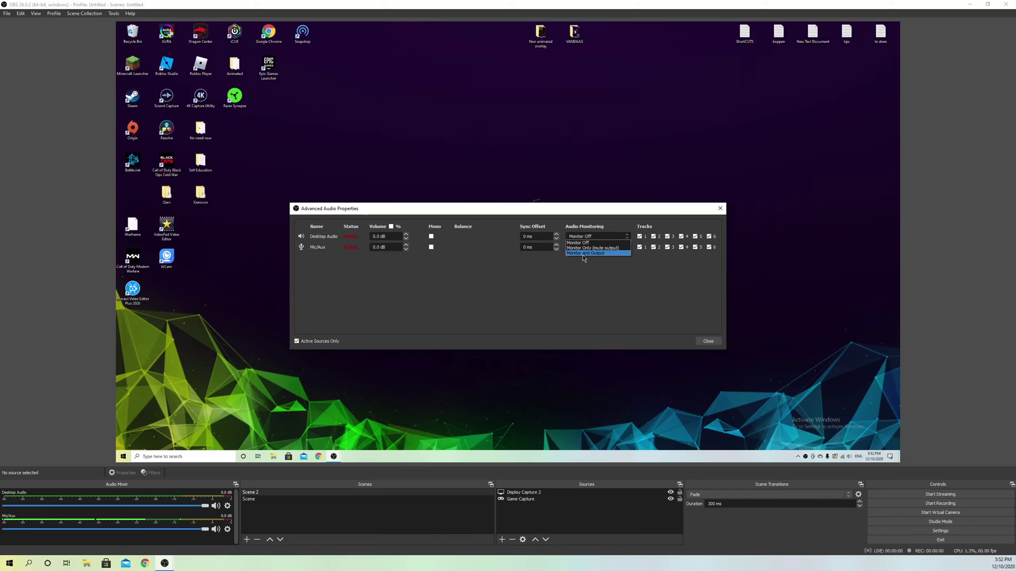
left_click(588, 270)
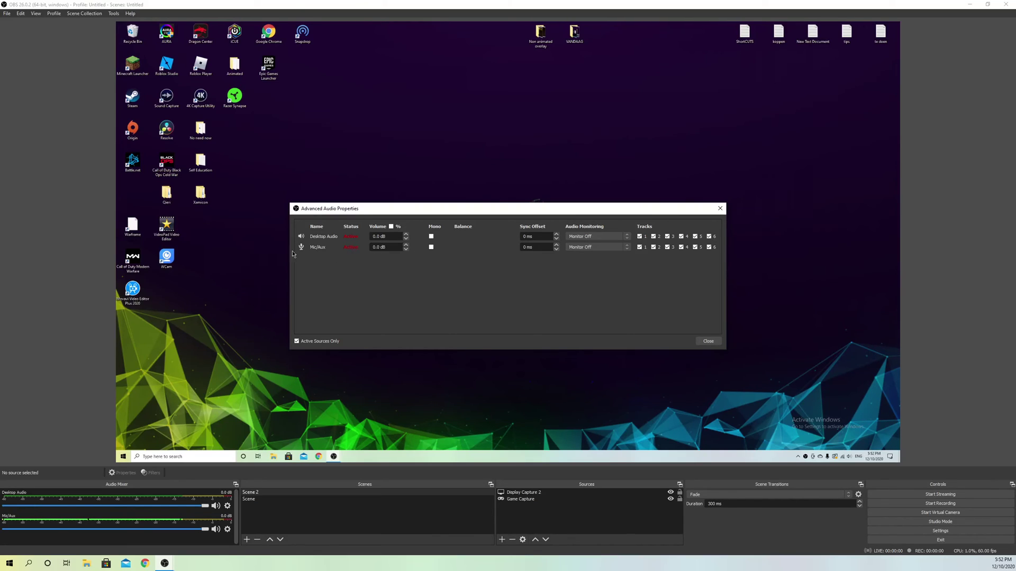
left_click(591, 249)
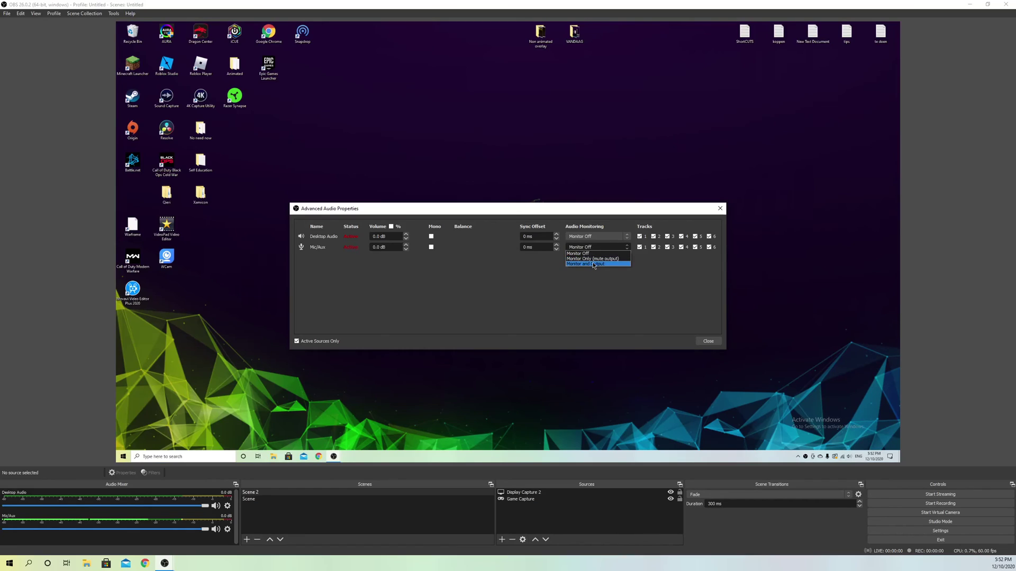
left_click(592, 264)
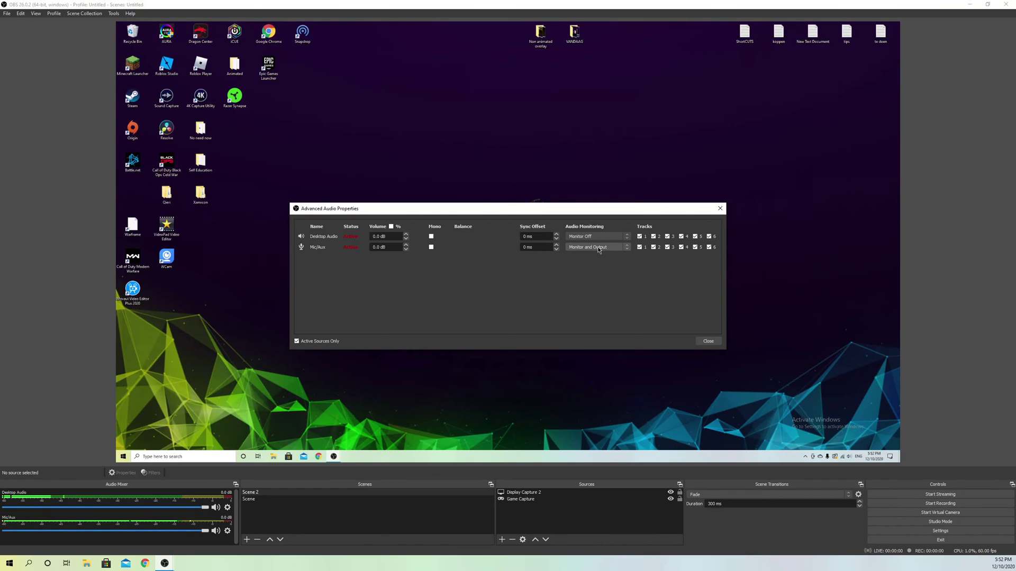
left_click(598, 249)
left_click(597, 252)
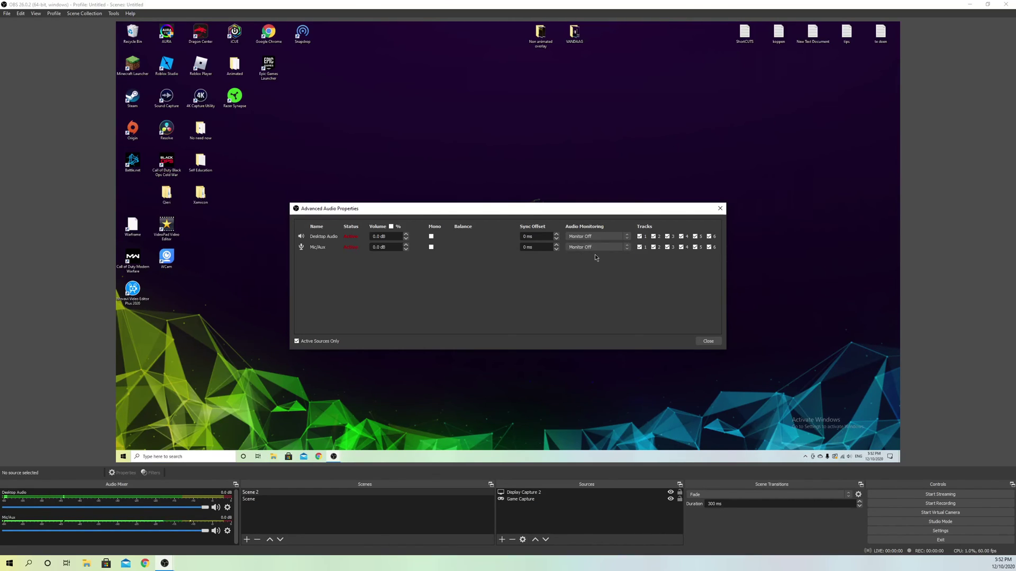
left_click(720, 208)
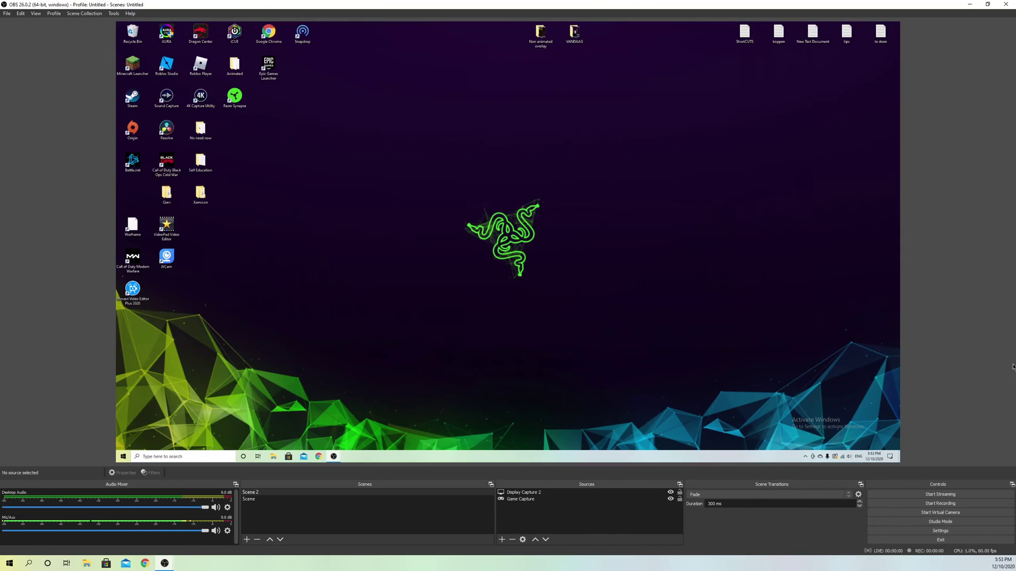